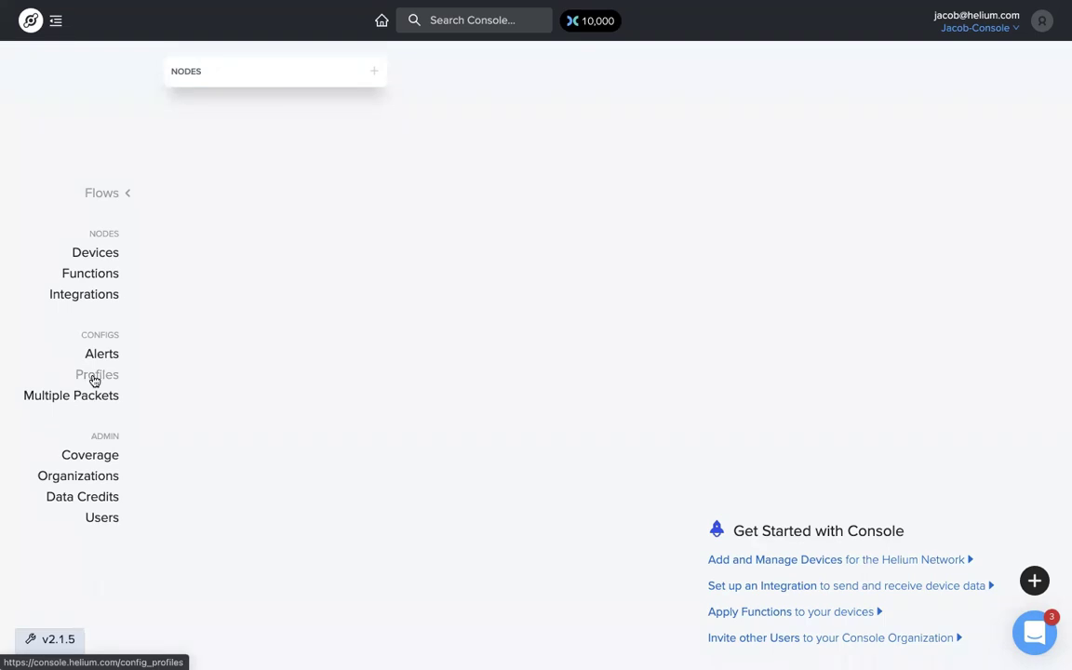
Step: Open My Profiles to show the existing ADR and CF List profiles
left_click(95, 379)
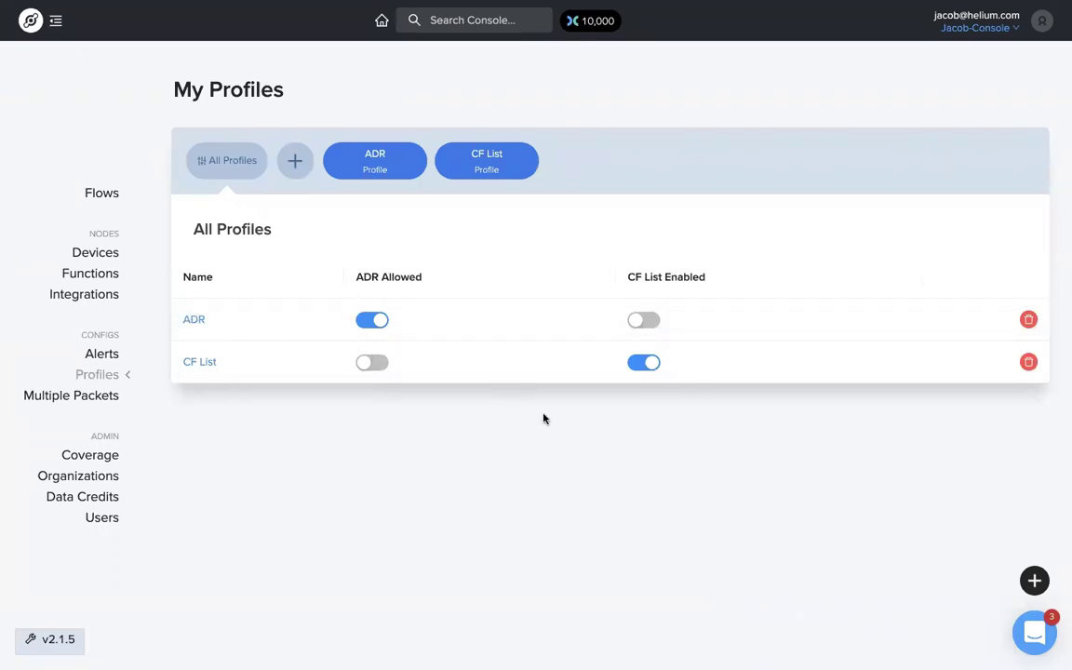
Step: Create a profile named 'ADR / CF List' with Allow ADR and Join-Accept CF List both on
left_click(294, 168)
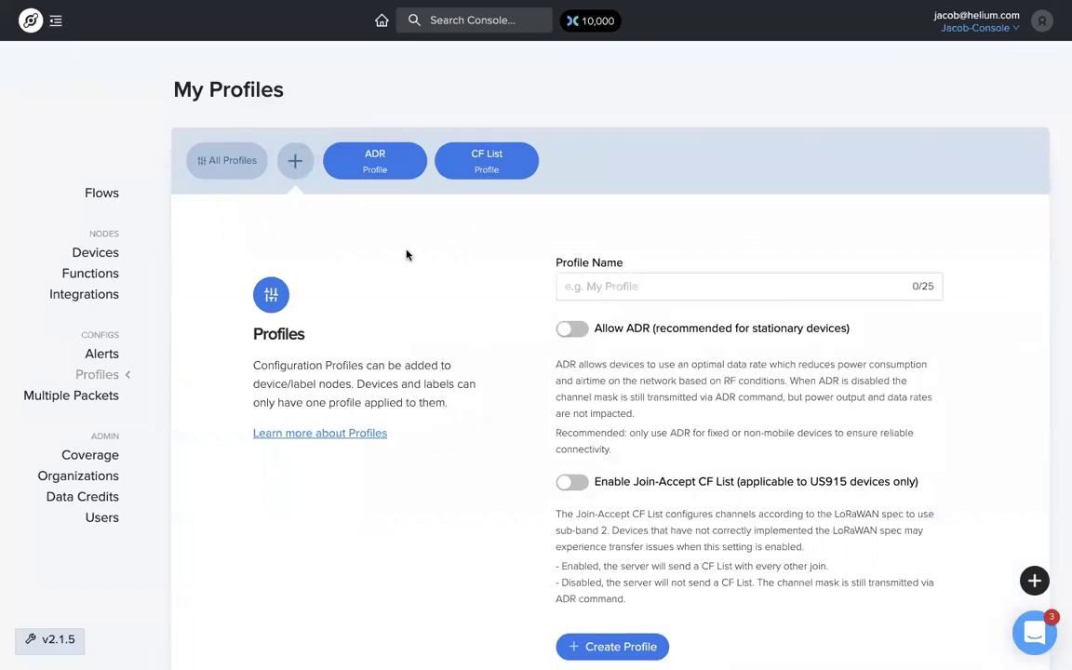
left_click(722, 286)
type("ADR / CF List")
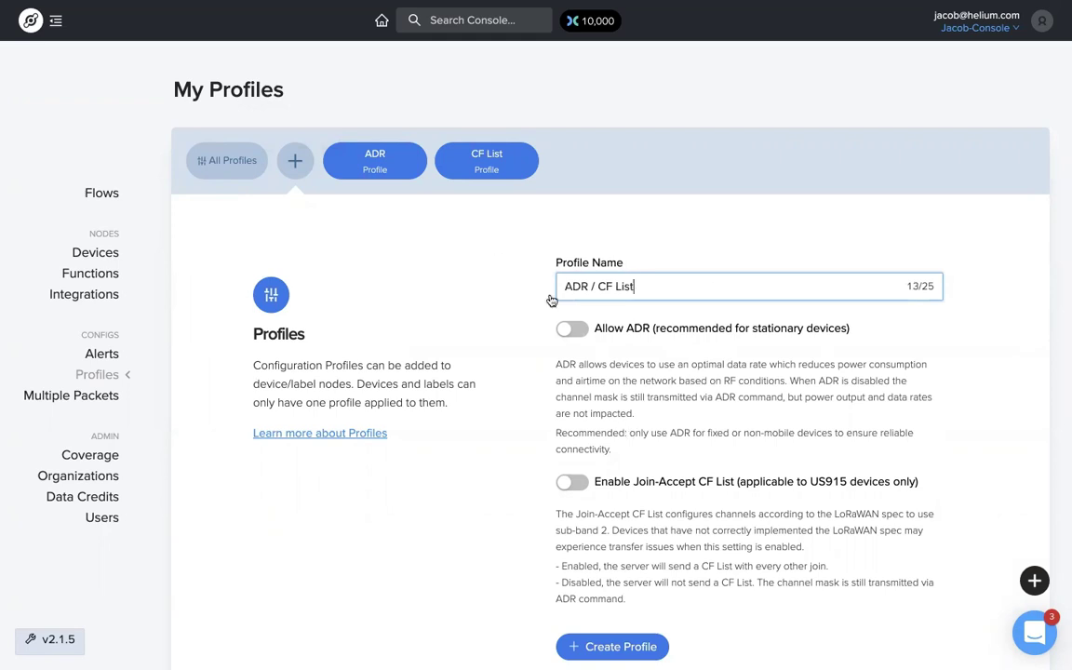
left_click(573, 330)
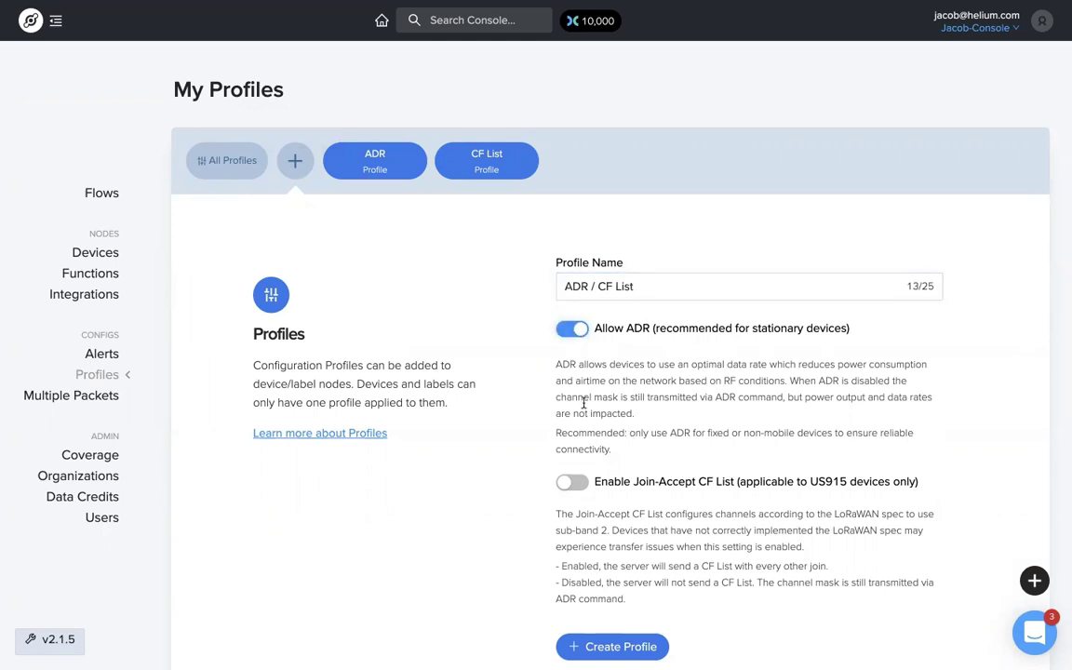
left_click(579, 484)
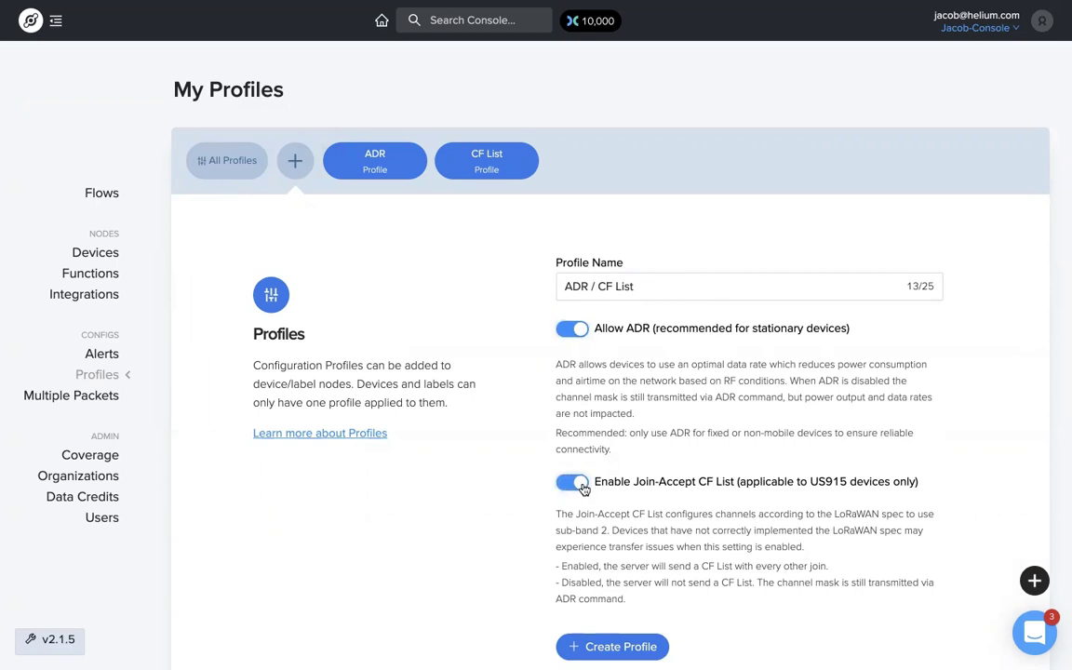
scroll(588, 583, "down", 2)
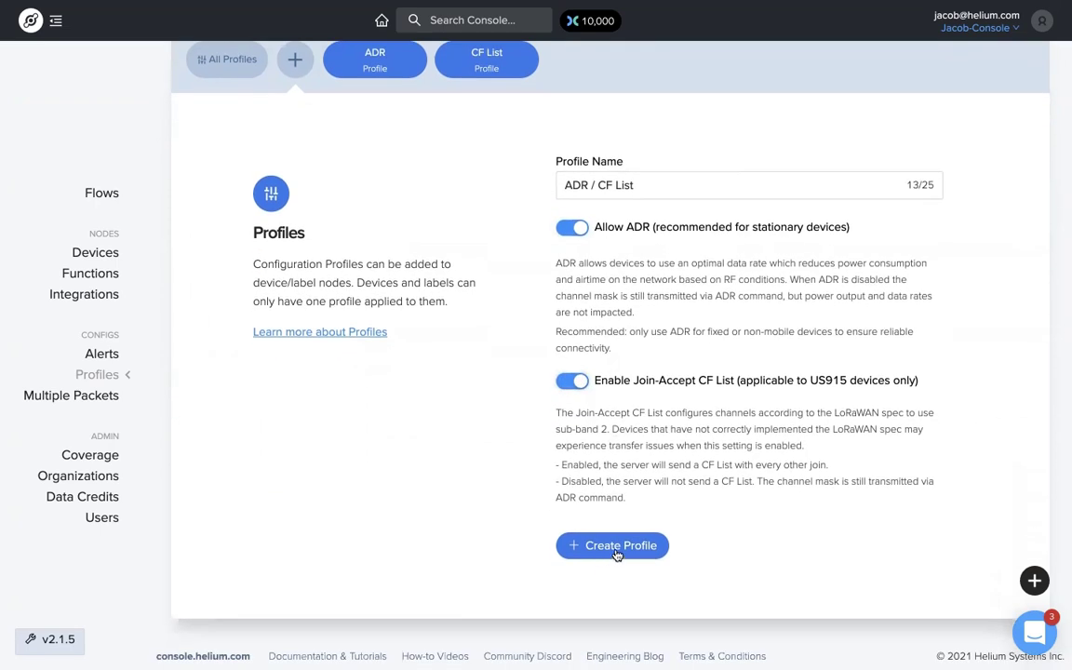
left_click(616, 553)
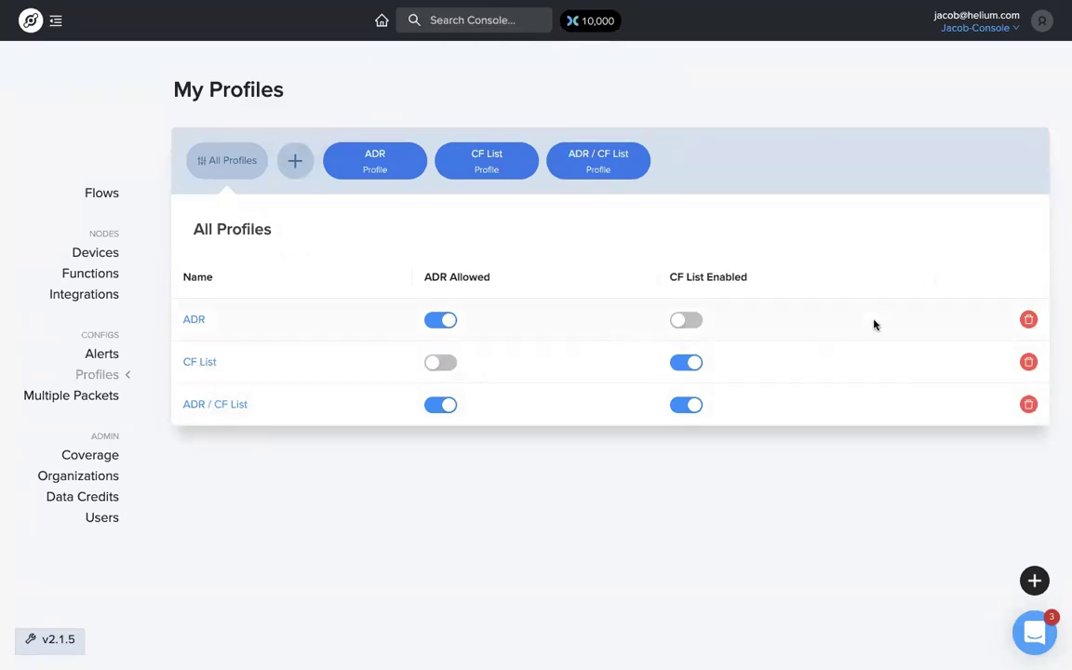
Step: Cancel deleting the ADR profile after the warning that Test Device 1 uses it
left_click(1030, 325)
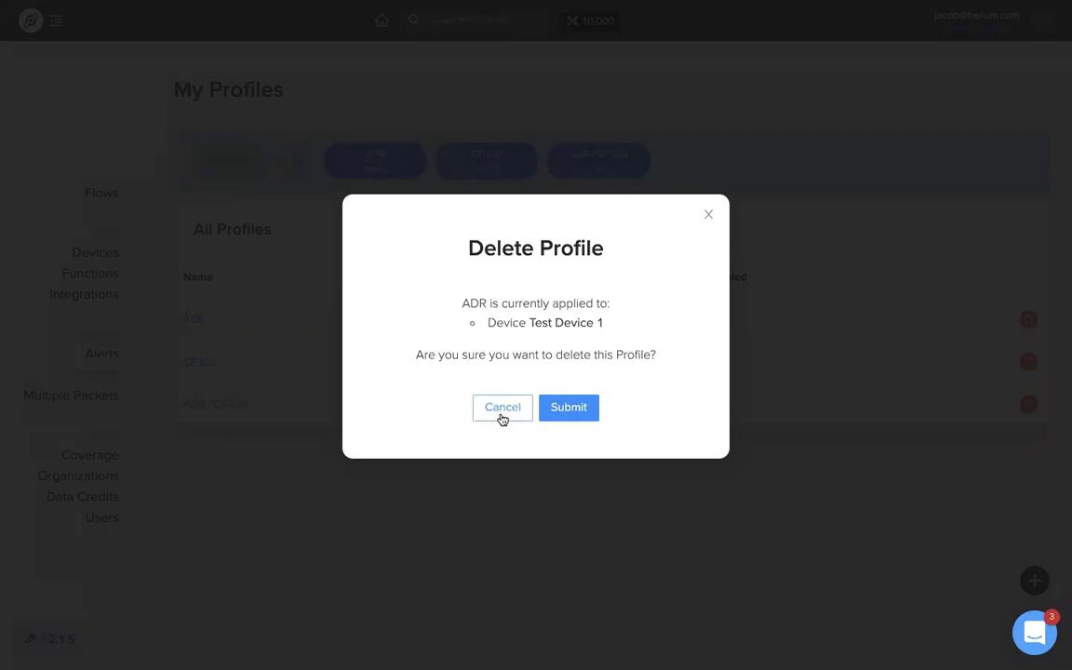
left_click(502, 408)
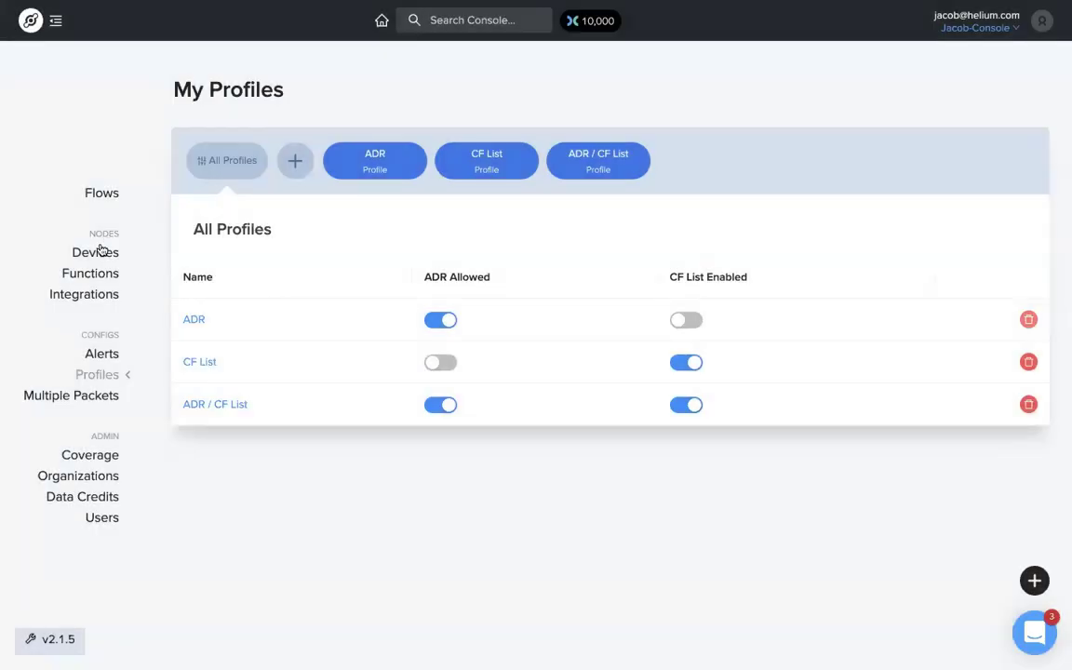
Step: On the Flows page, drag Test Device 1 from the Devices nodes onto the canvas and open its details
left_click(102, 197)
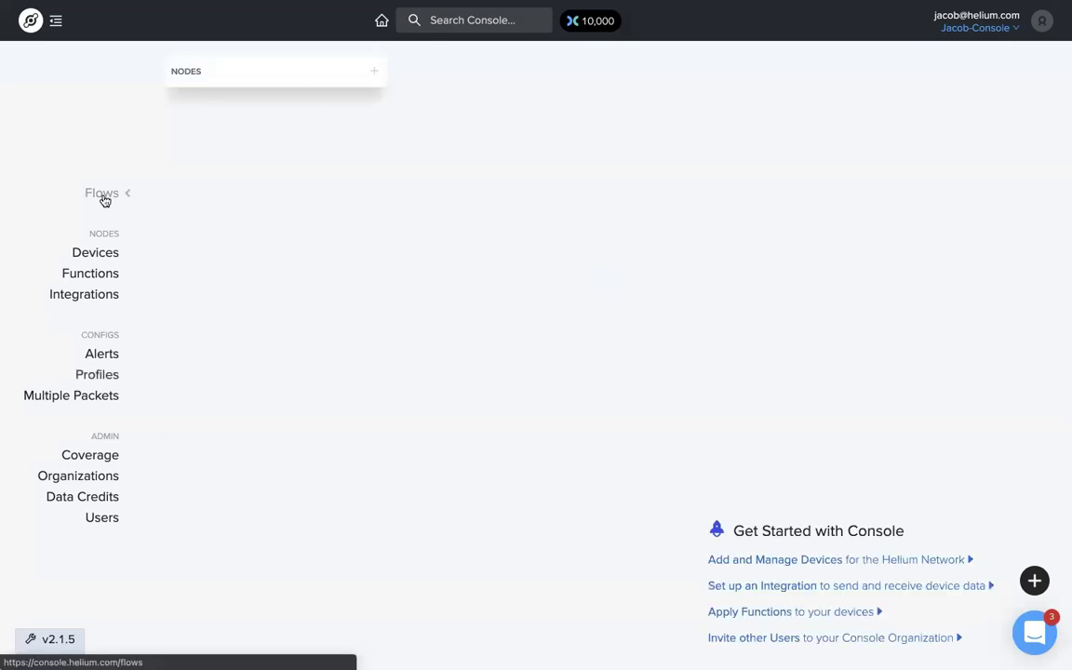
left_click(373, 72)
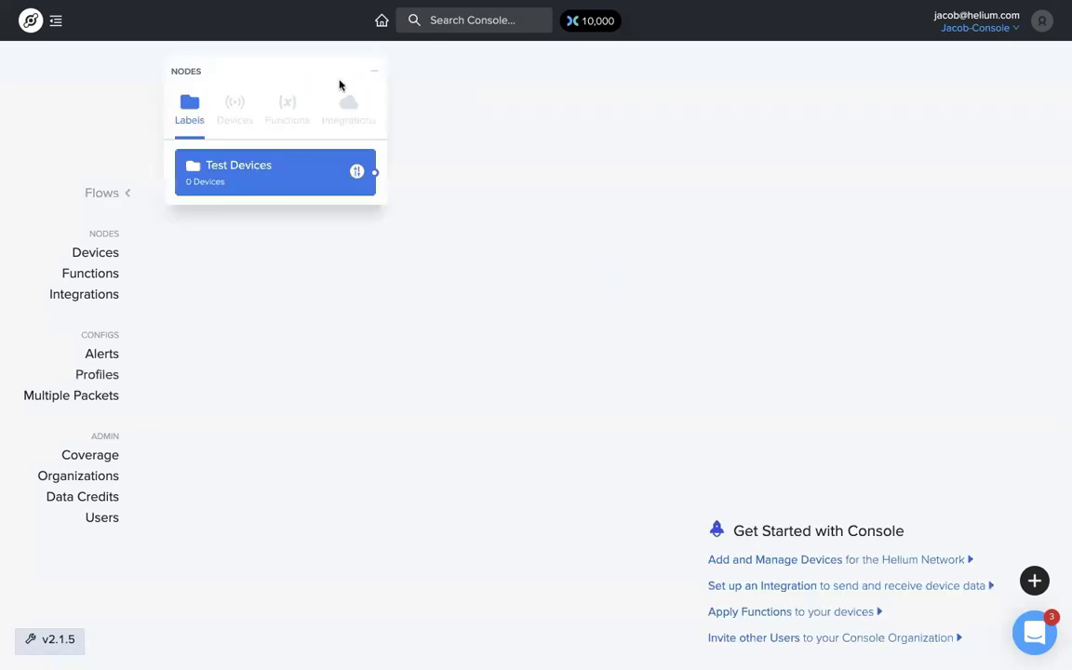
left_click(234, 108)
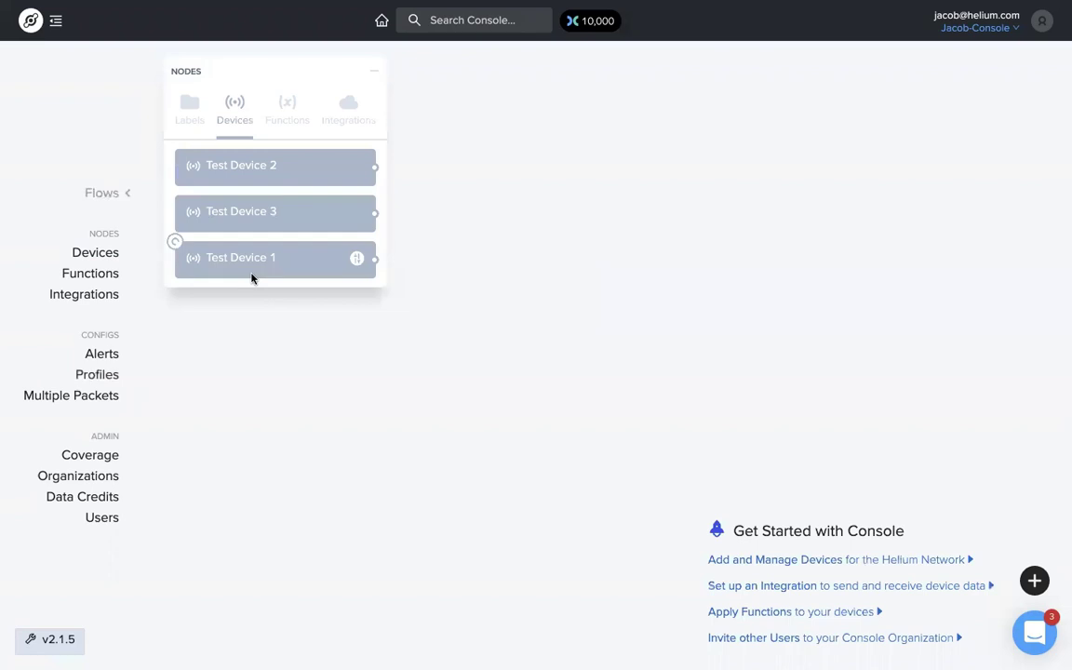
left_click_drag(322, 343, 315, 359)
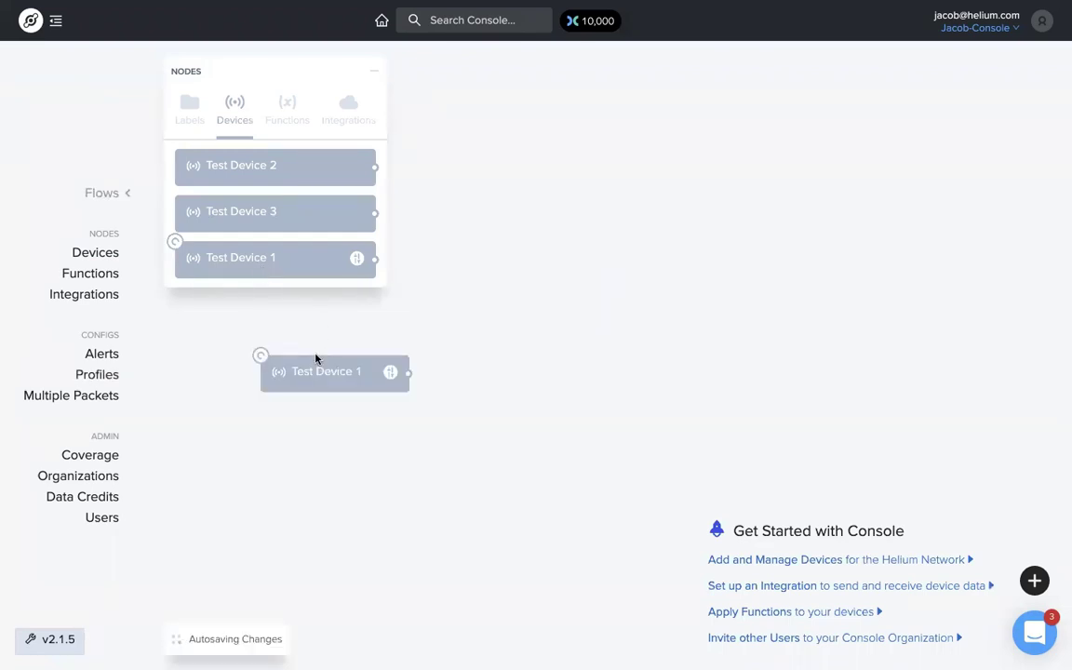
left_click(374, 72)
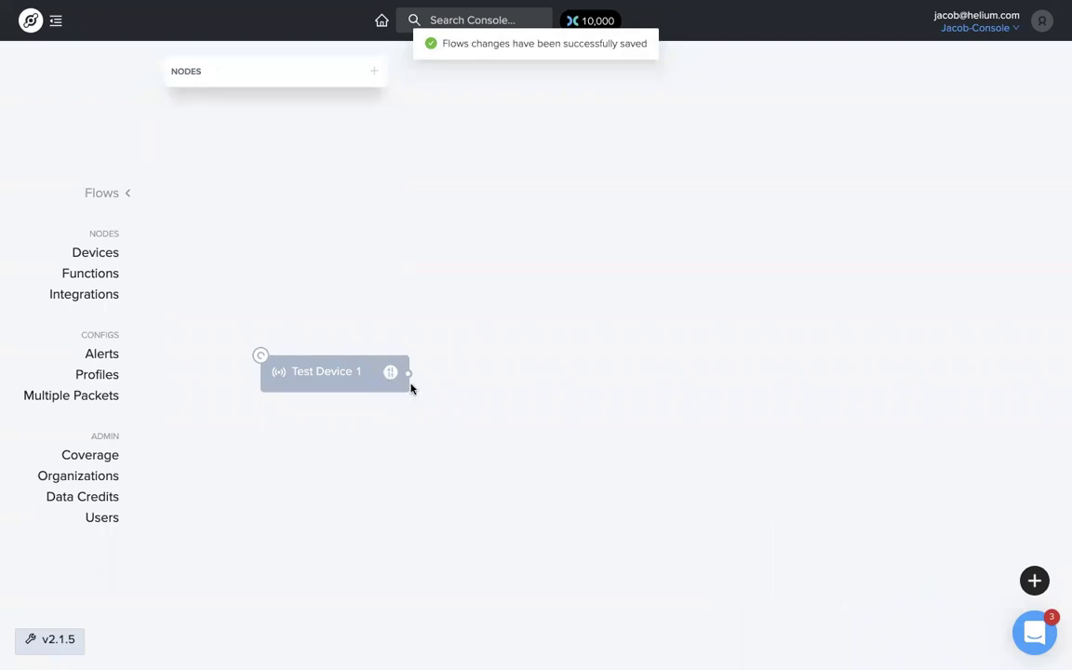
left_click(357, 379)
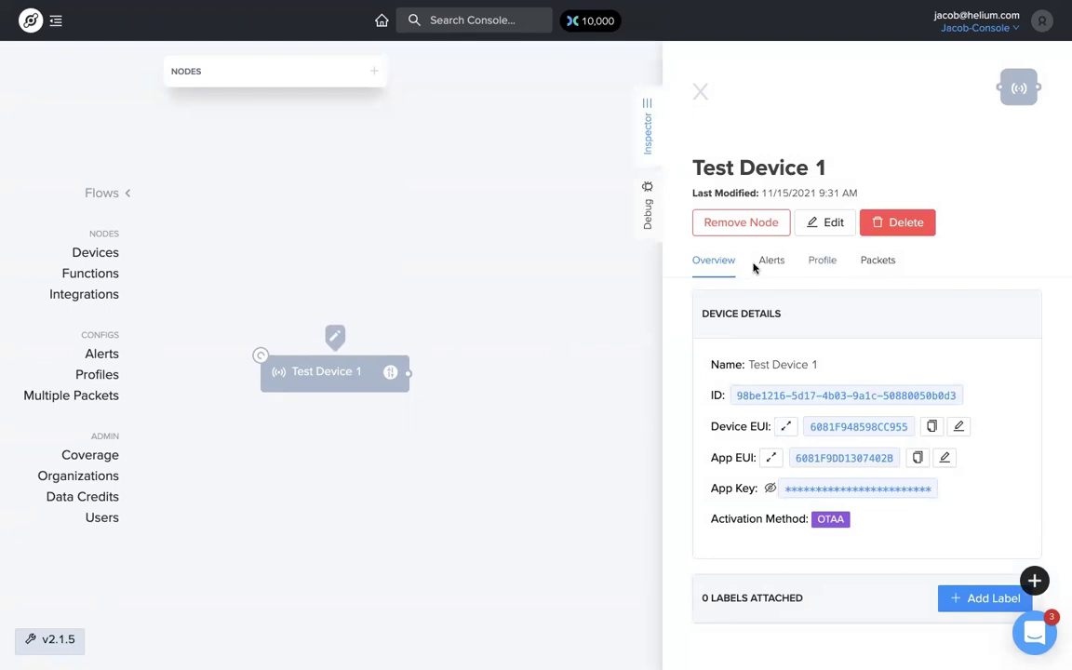
Step: In Test Device 1's Profile tab, leave only the ADR profile applied, then close the details
left_click(816, 262)
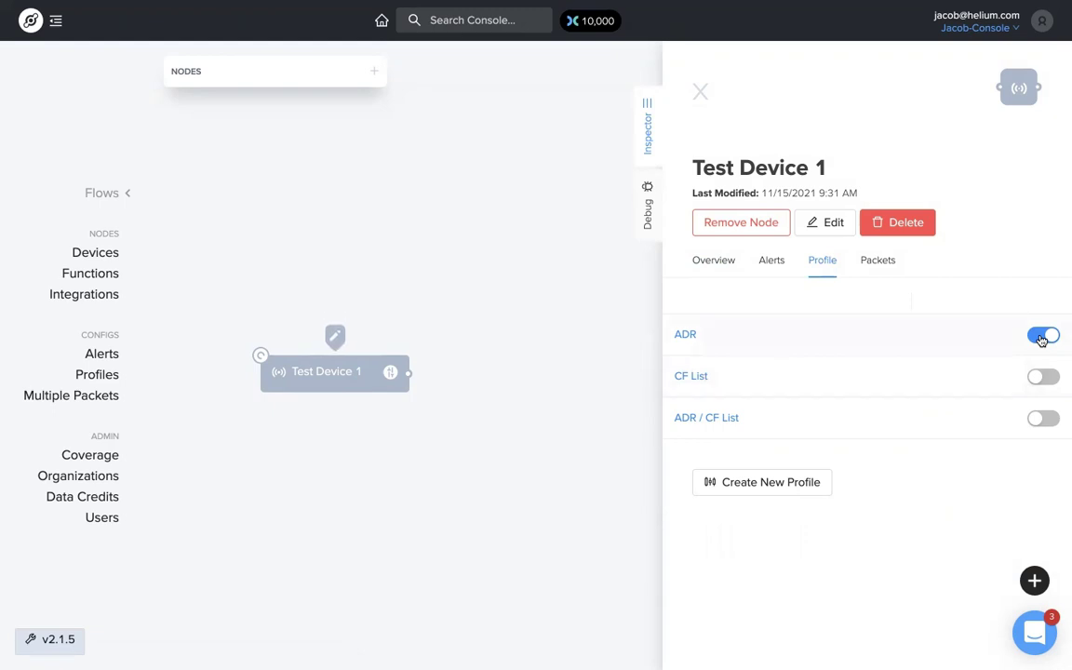
left_click(1041, 337)
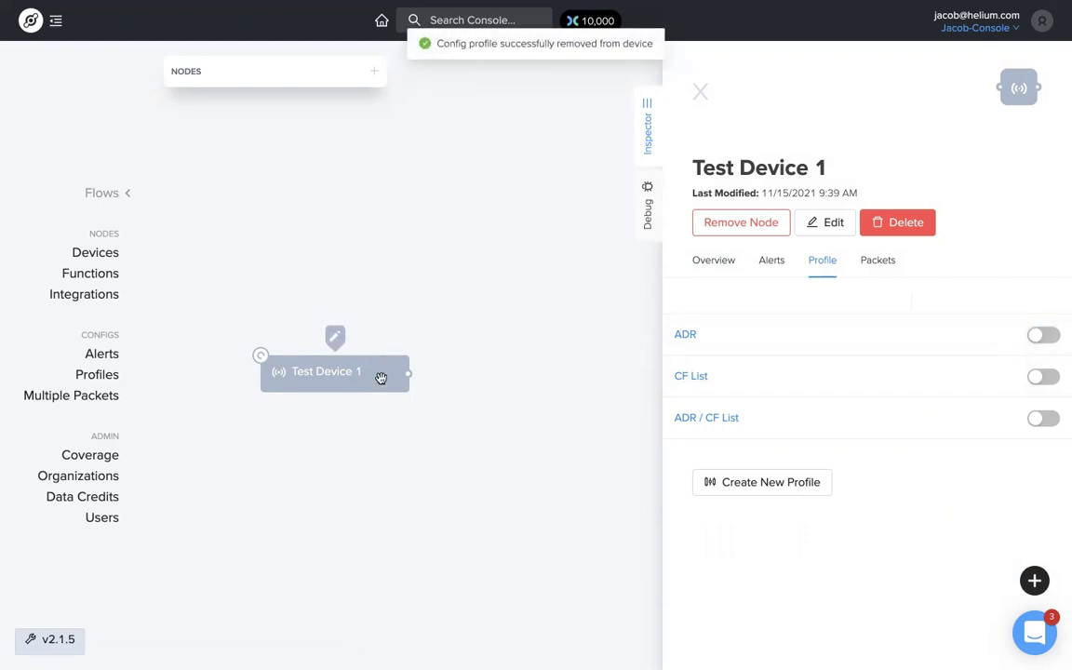
left_click(1043, 336)
mouse_move(391, 382)
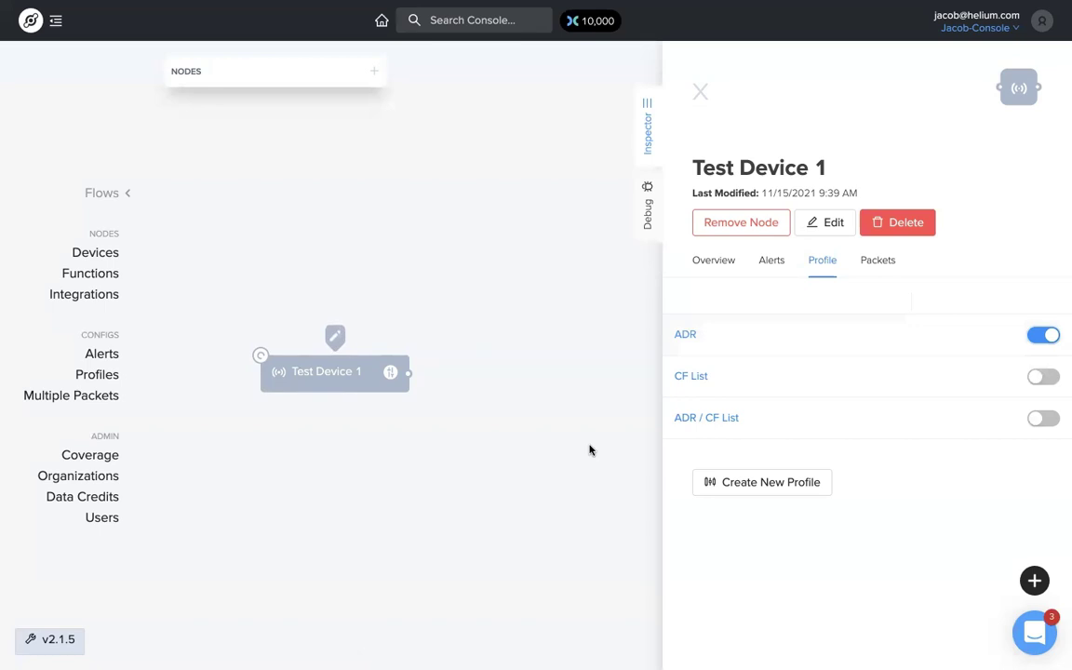
left_click(1044, 337)
left_click(1049, 420)
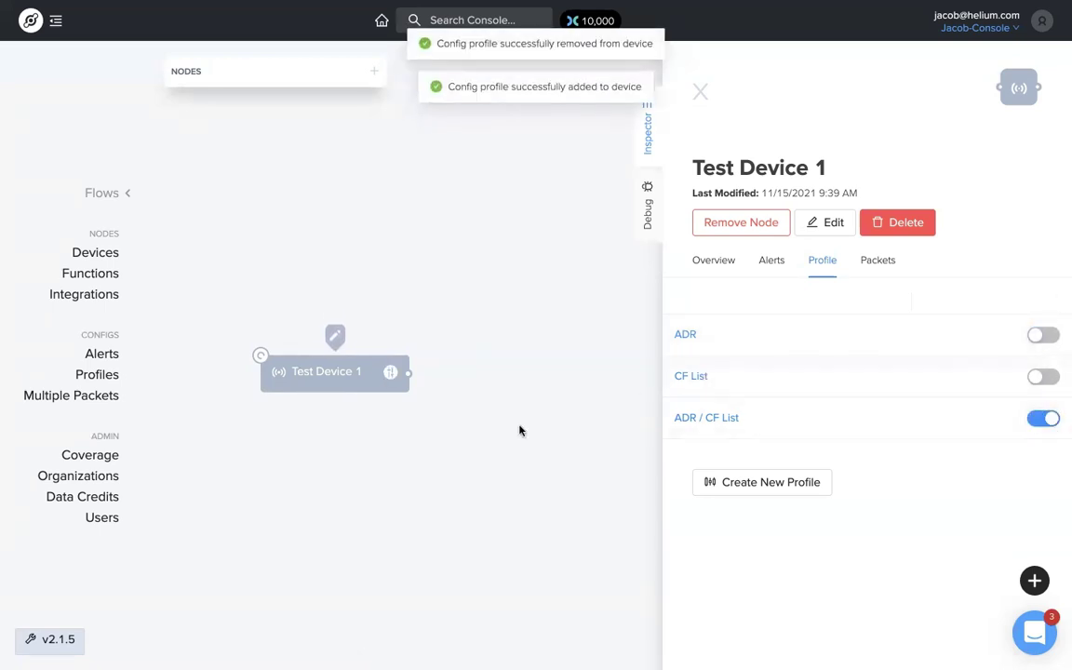
left_click(1040, 421)
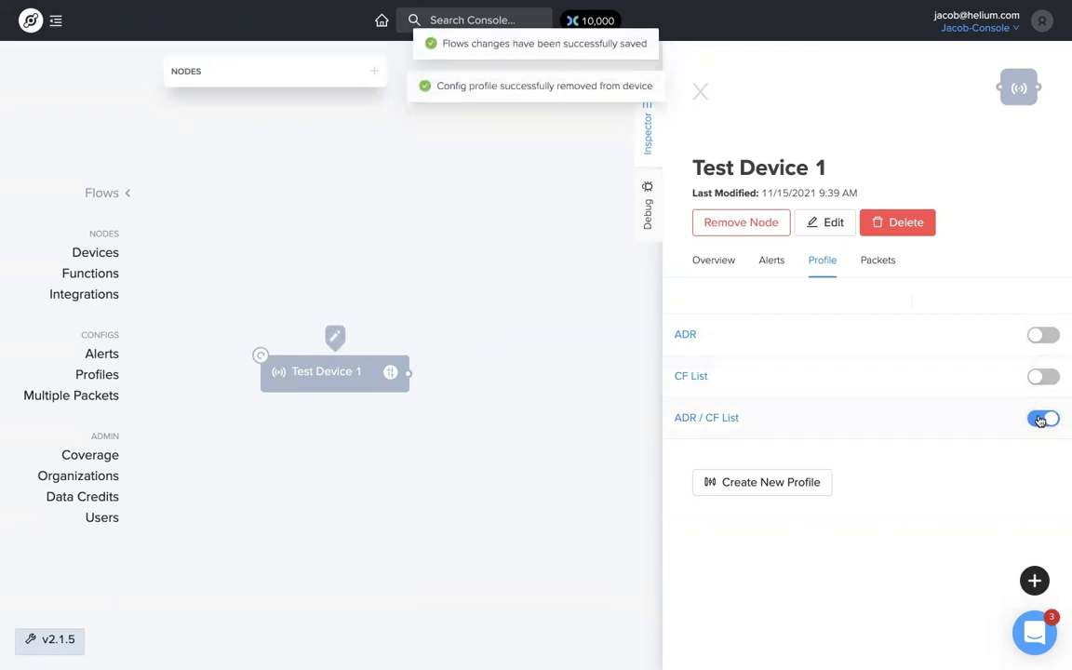
left_click(1047, 337)
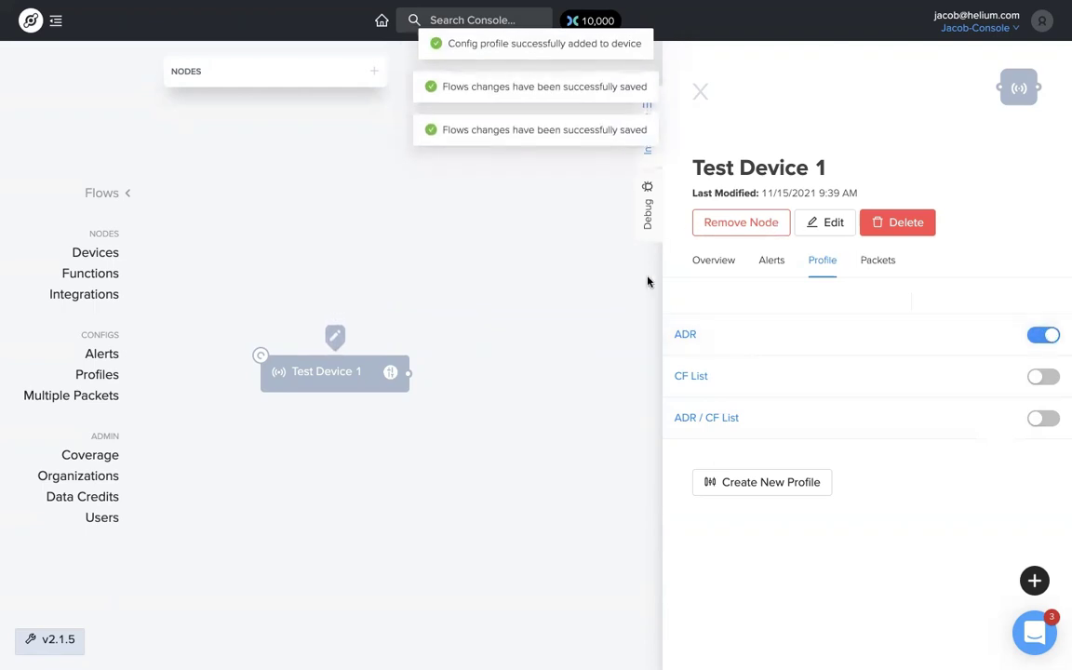
left_click(700, 94)
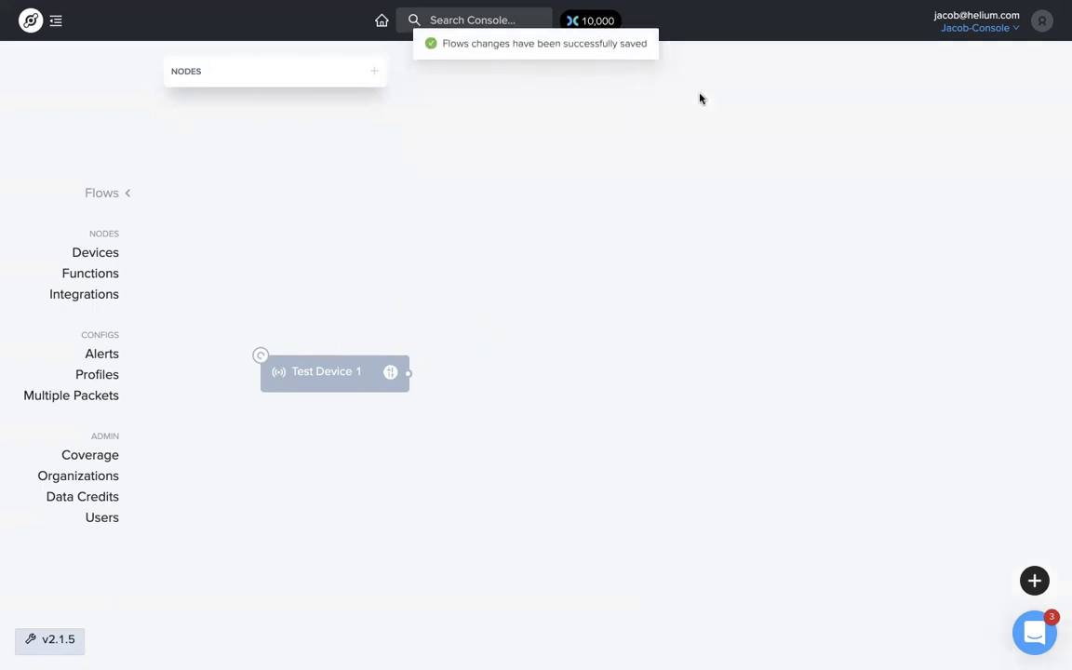
Step: Drag the Test Devices label from the Labels nodes onto the flow canvas
left_click(374, 72)
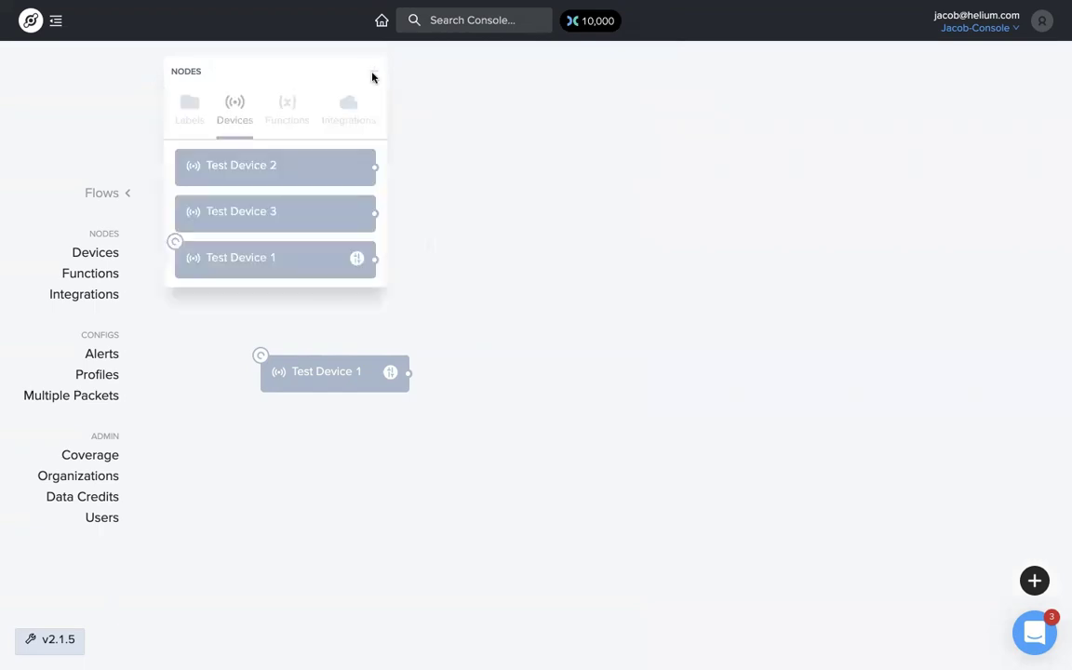
left_click(189, 103)
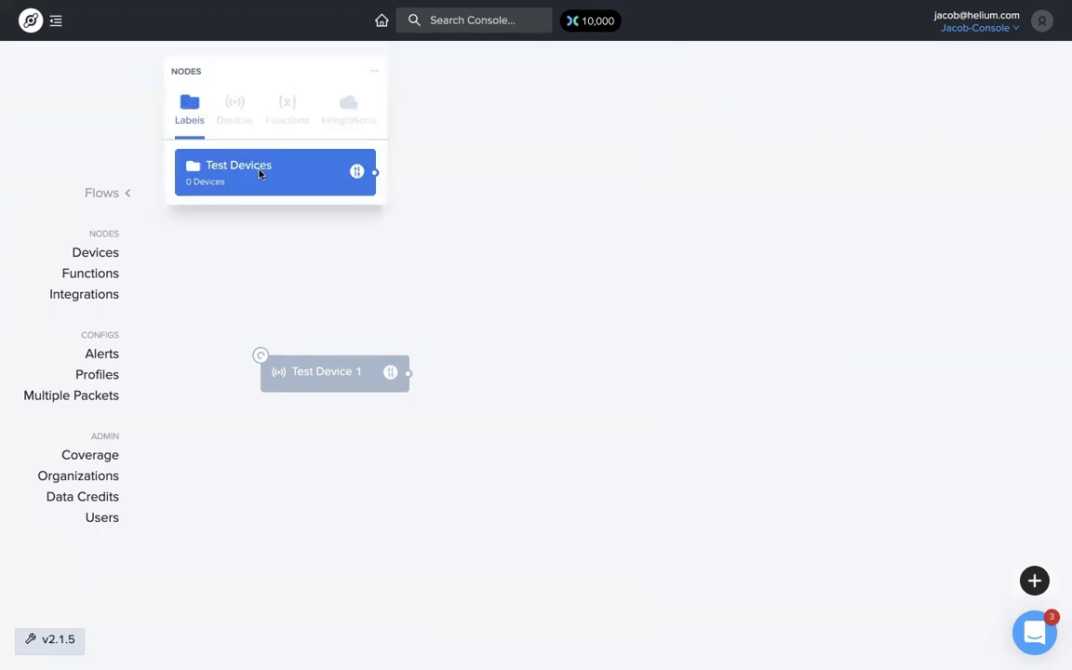
left_click_drag(573, 283, 598, 308)
Step: Review the Test Devices label's Profile tab showing CF List, then close its details
left_click(374, 72)
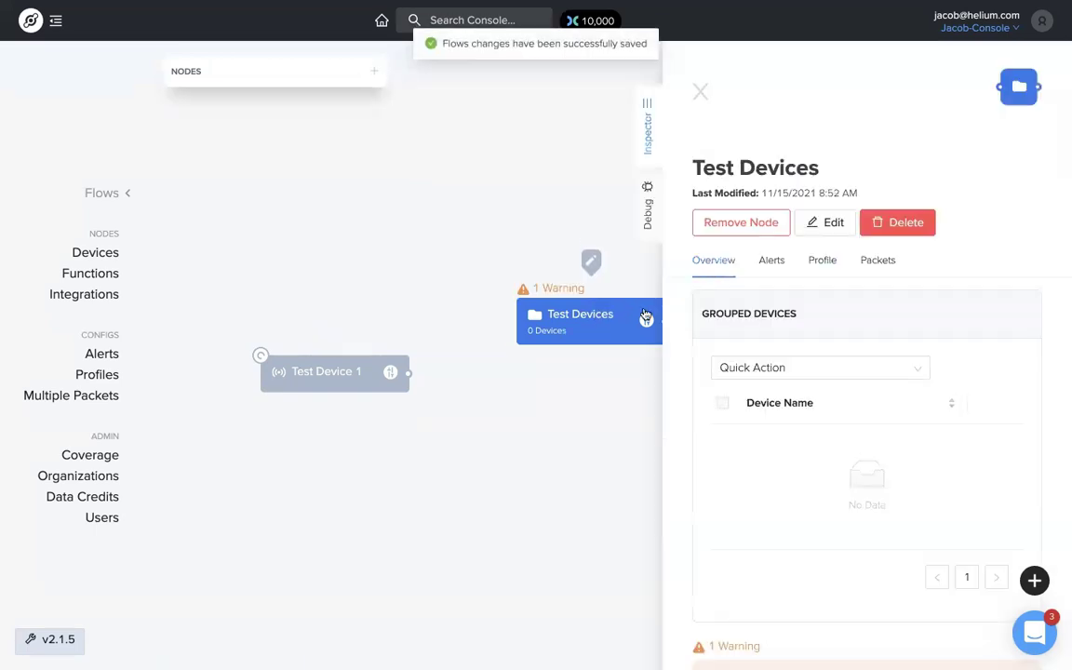
scroll(819, 362, "down", 1)
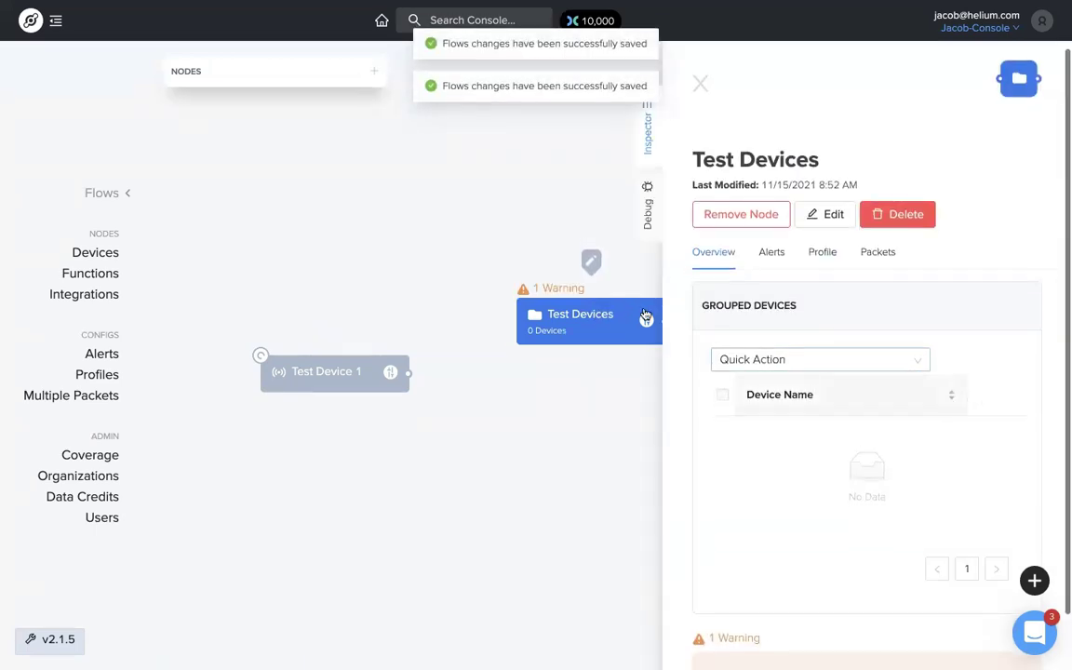
left_click(824, 258)
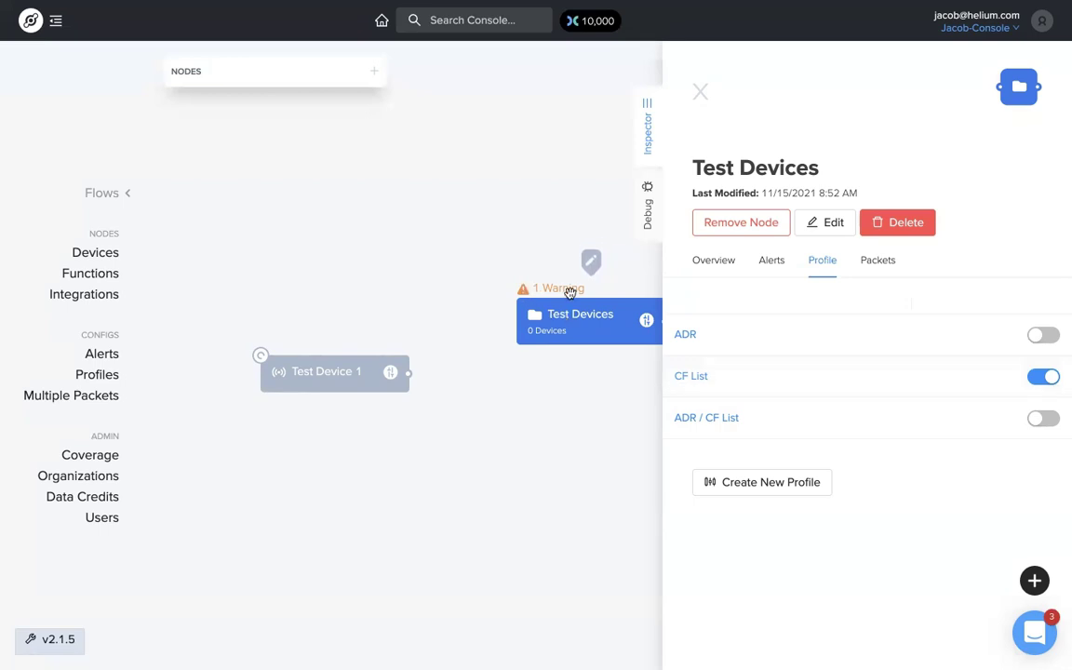
left_click(709, 261)
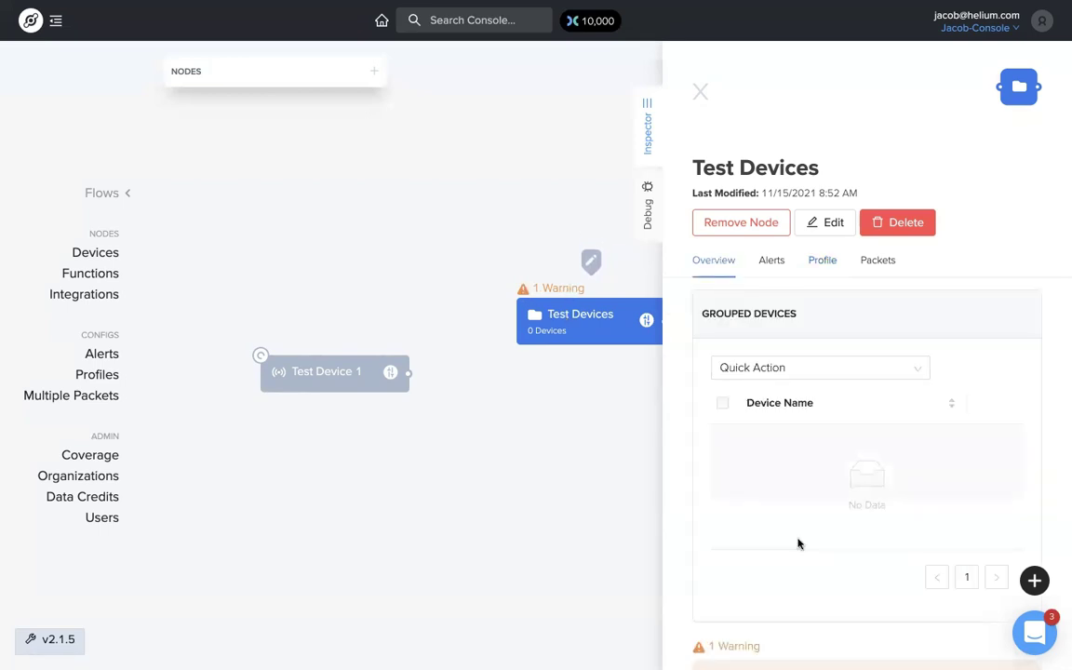
scroll(798, 544, "down", 1)
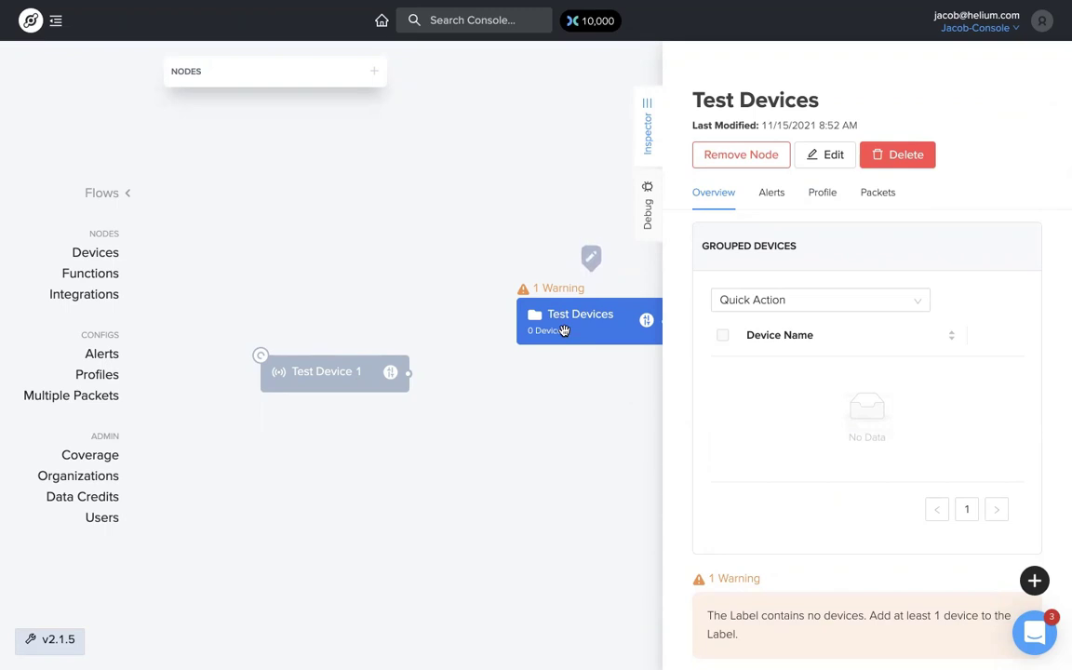
left_click(825, 193)
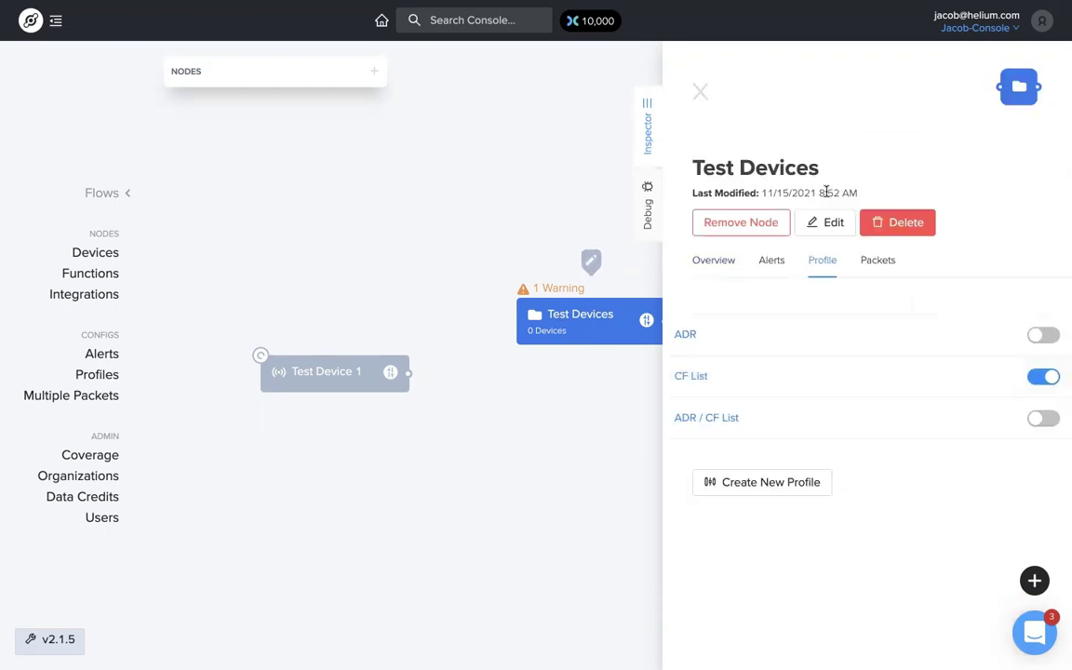
left_click(543, 397)
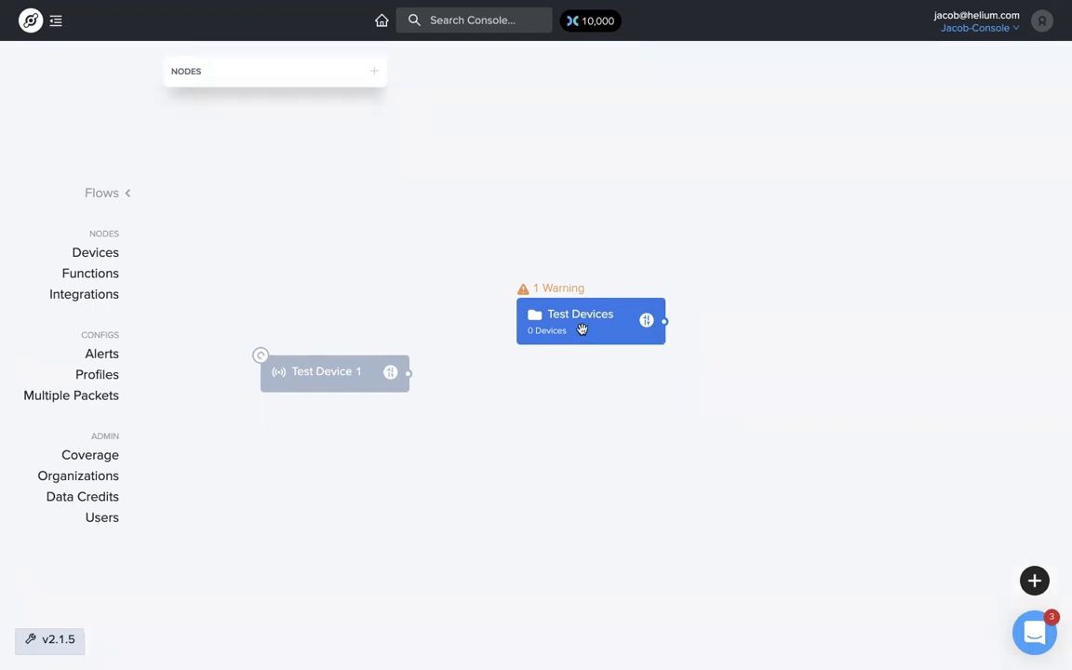
Step: Add the Test Devices label to Test Device 1, accepting that the label's profile overrides the device's
left_click(375, 377)
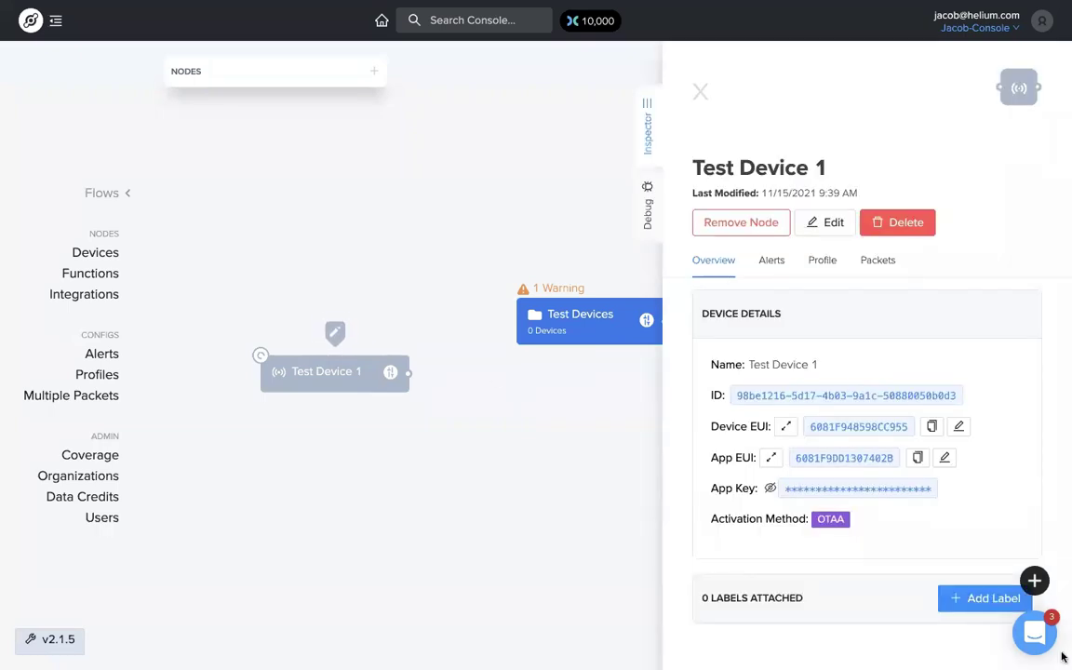
left_click(966, 598)
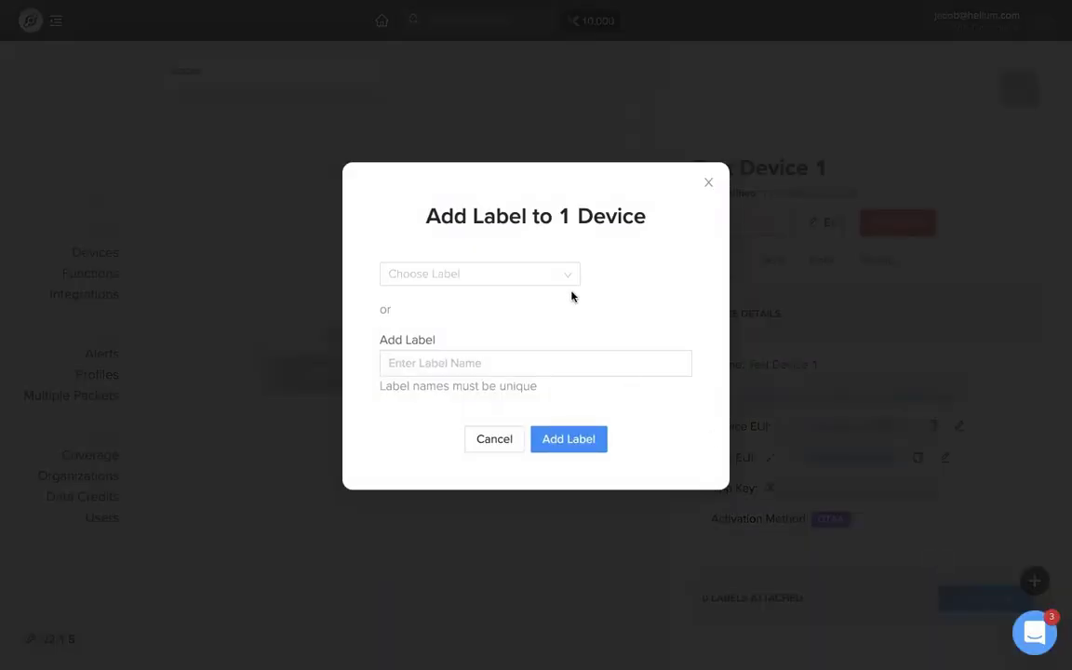
left_click(568, 275)
left_click(468, 311)
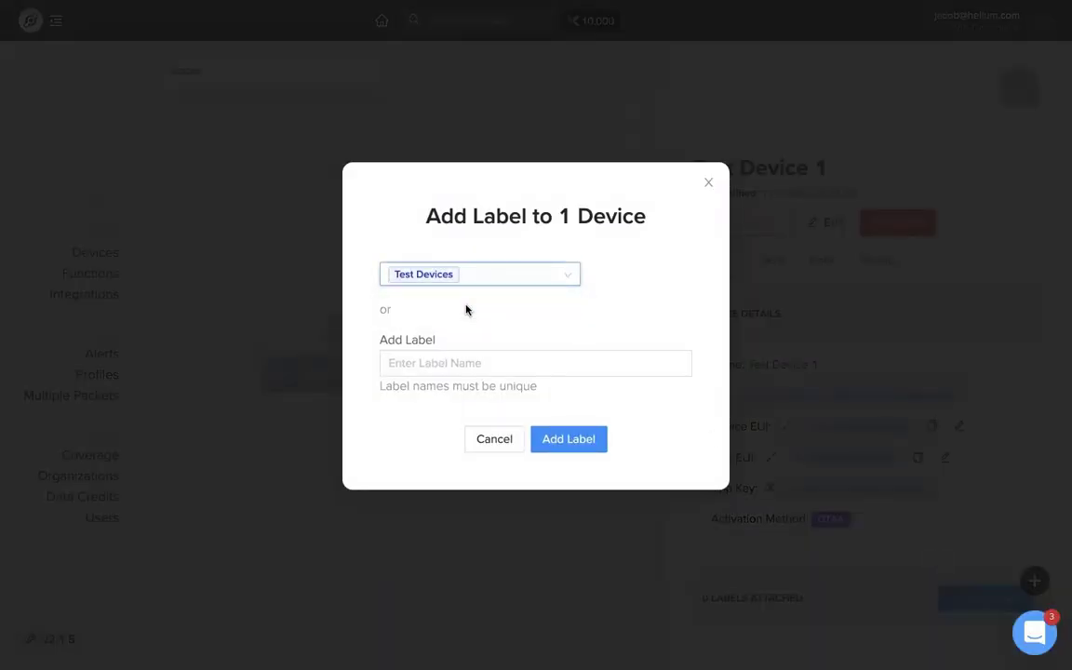
left_click(559, 442)
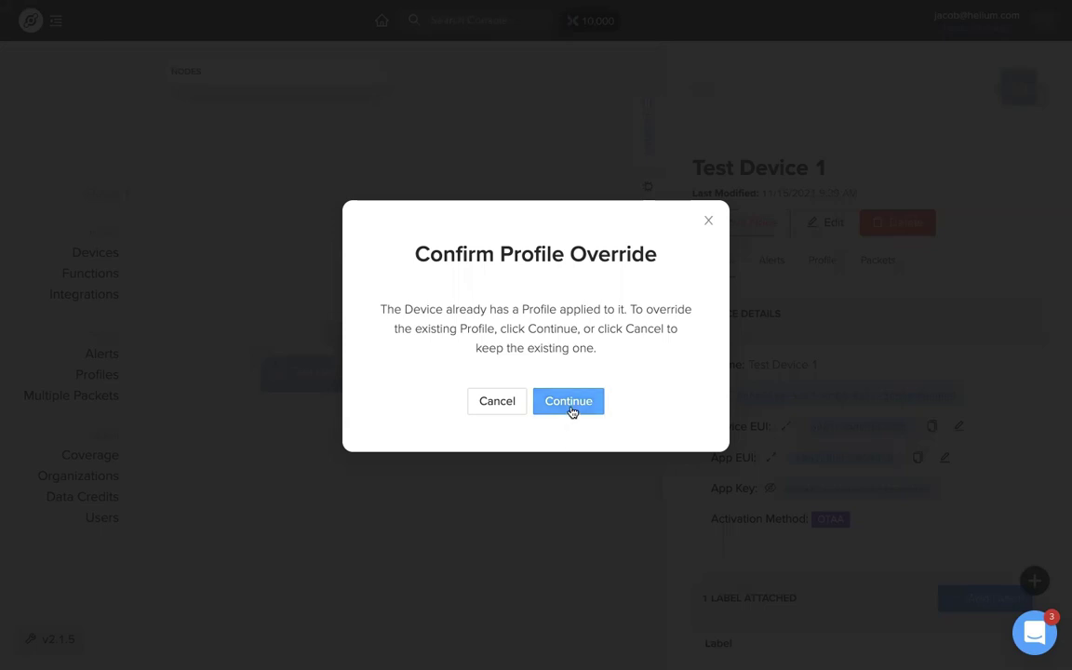
left_click(569, 401)
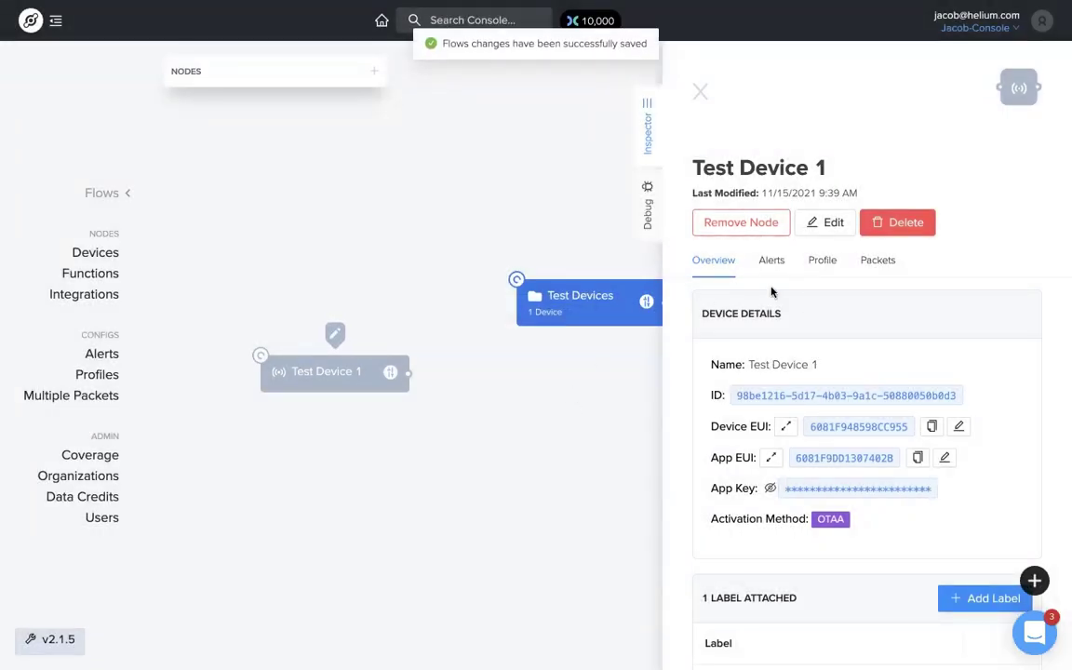
Step: Check Test Device 1's Profile tab to confirm CF List is now in effect
left_click(819, 263)
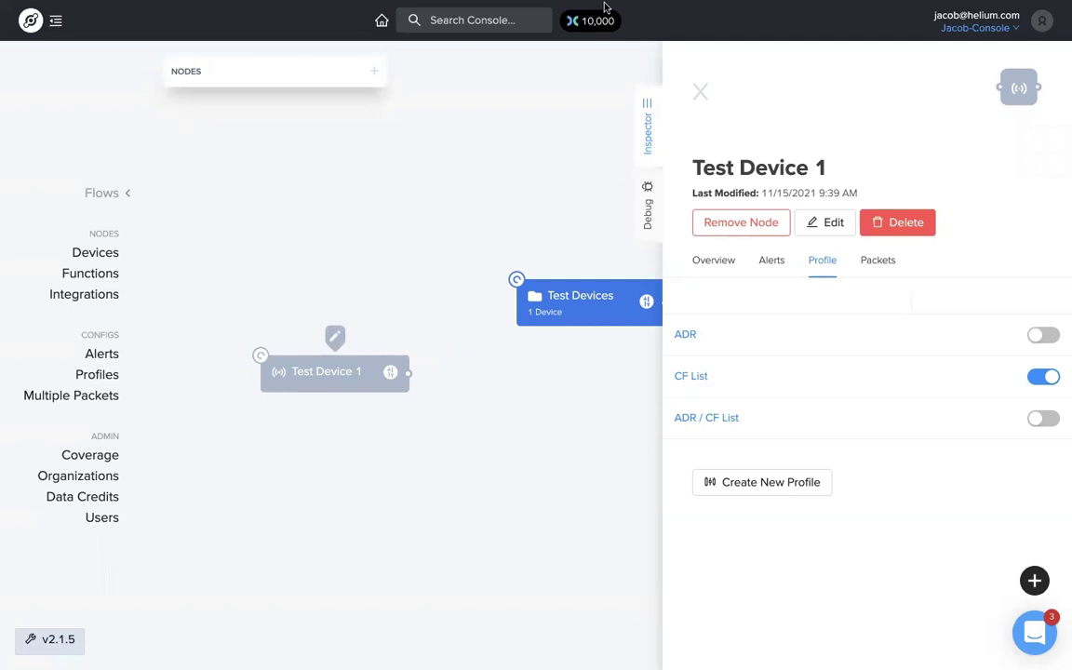
mouse_move(608, 5)
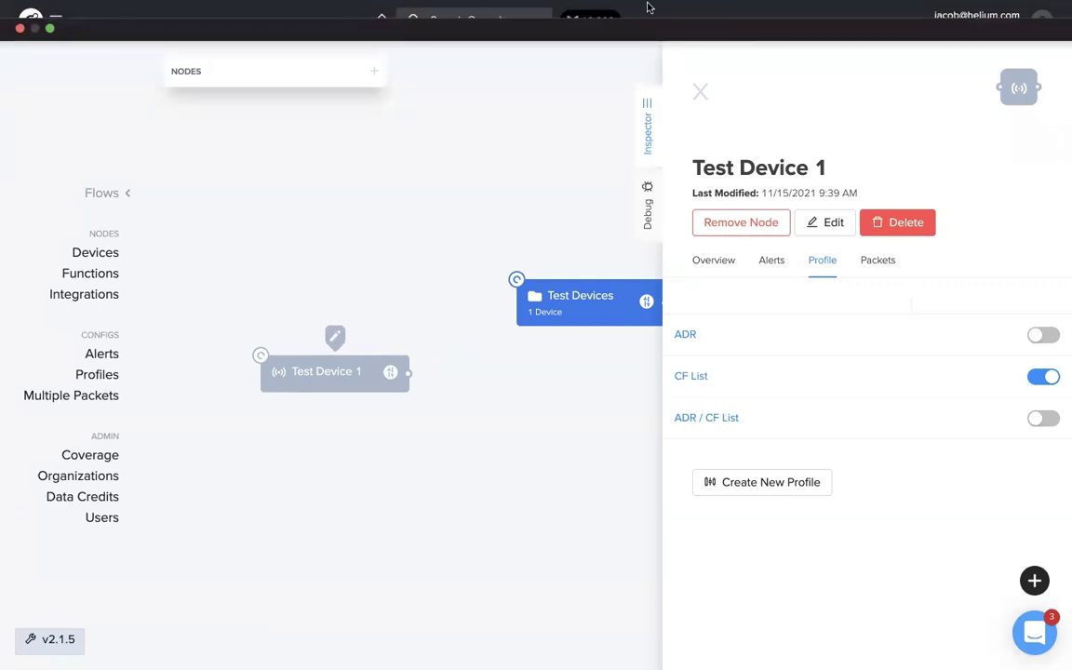